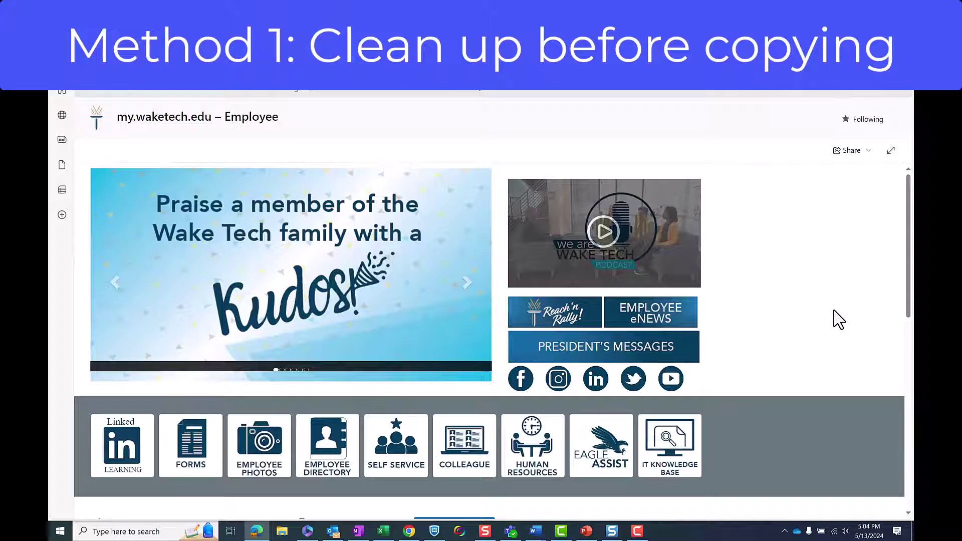
Step: Start a new Blackboard service request from Eagle Assist and paste the request details text
left_click(606, 451)
left_click(176, 327)
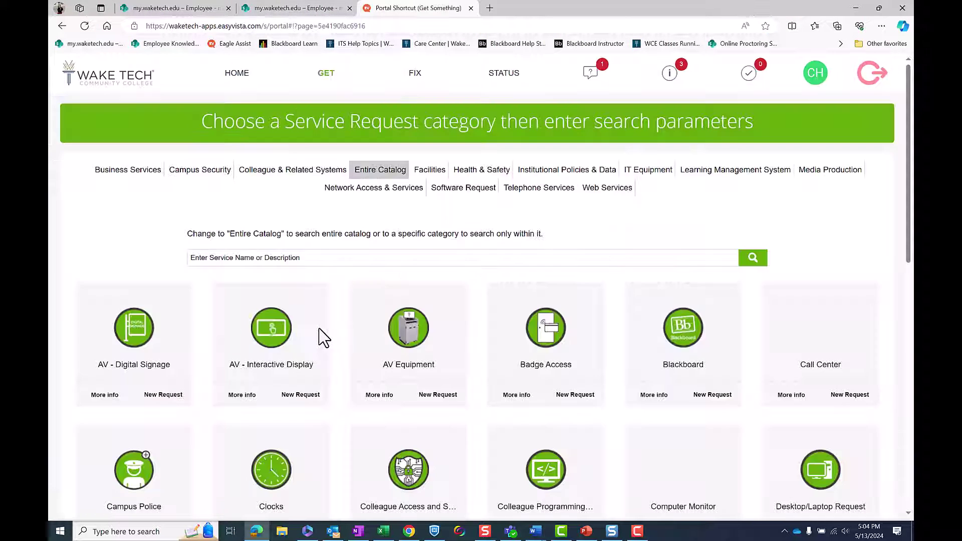
left_click(704, 399)
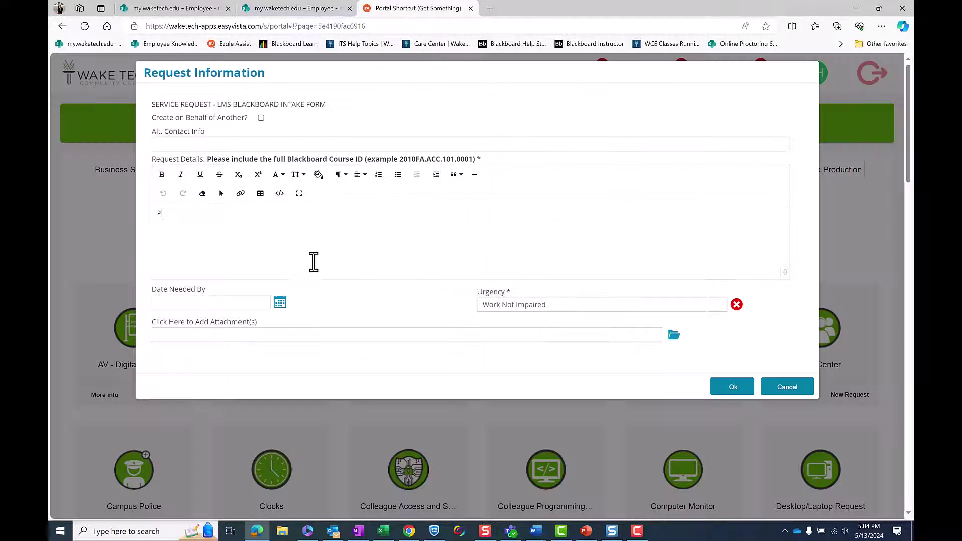
type("Please make a copy of 2023FA.ENG.111.0001 in Original so I can prepare it for Ultra.")
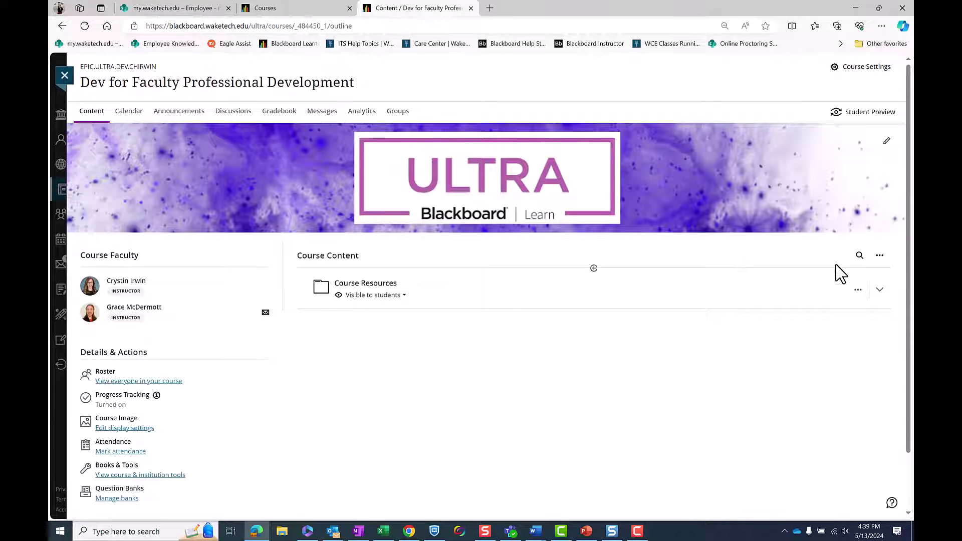
Step: Use Copy Items to copy the whole Faculty Training course into this course
left_click(881, 258)
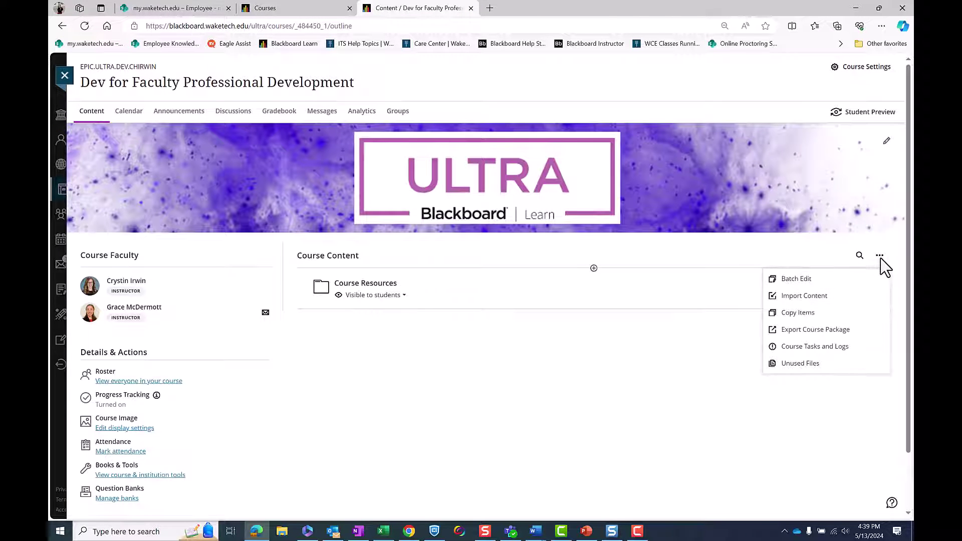
left_click(825, 315)
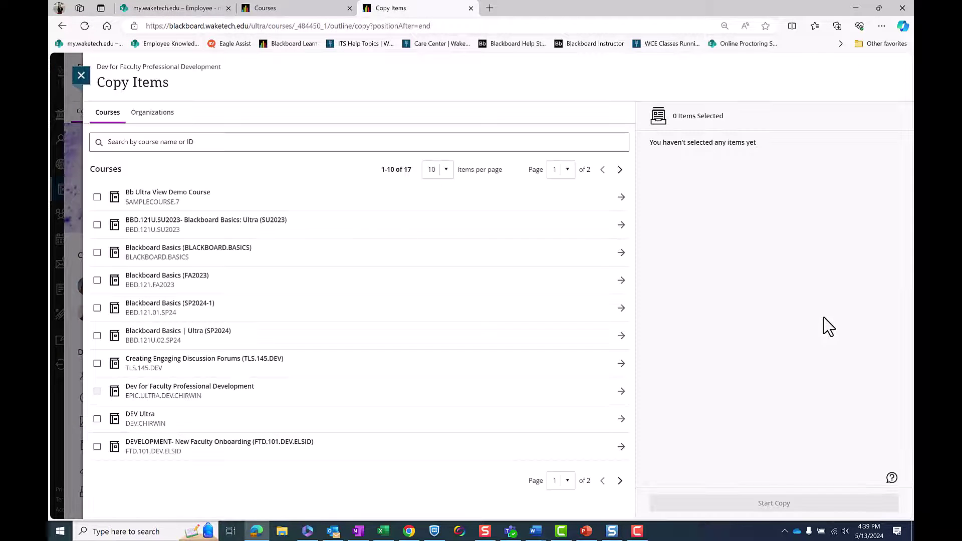
left_click(200, 144)
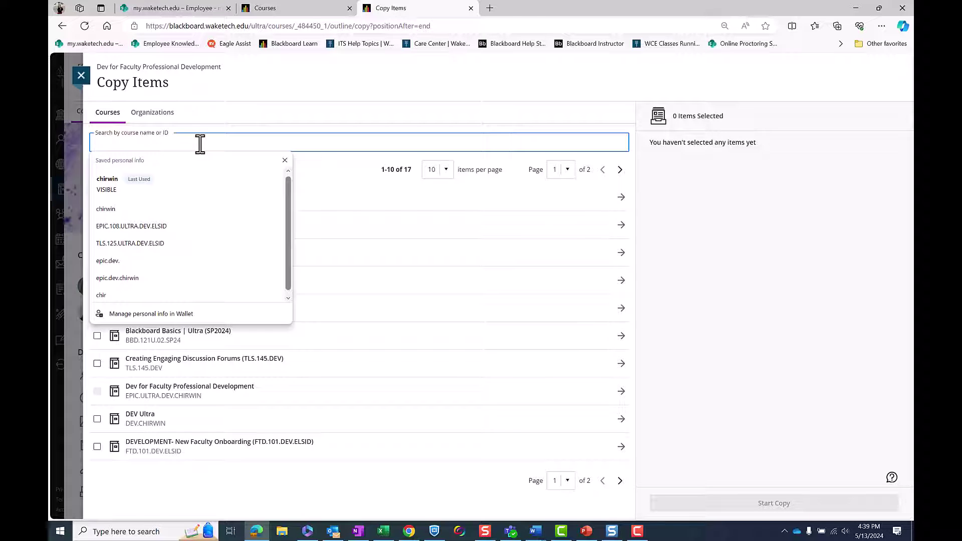
left_click(113, 183)
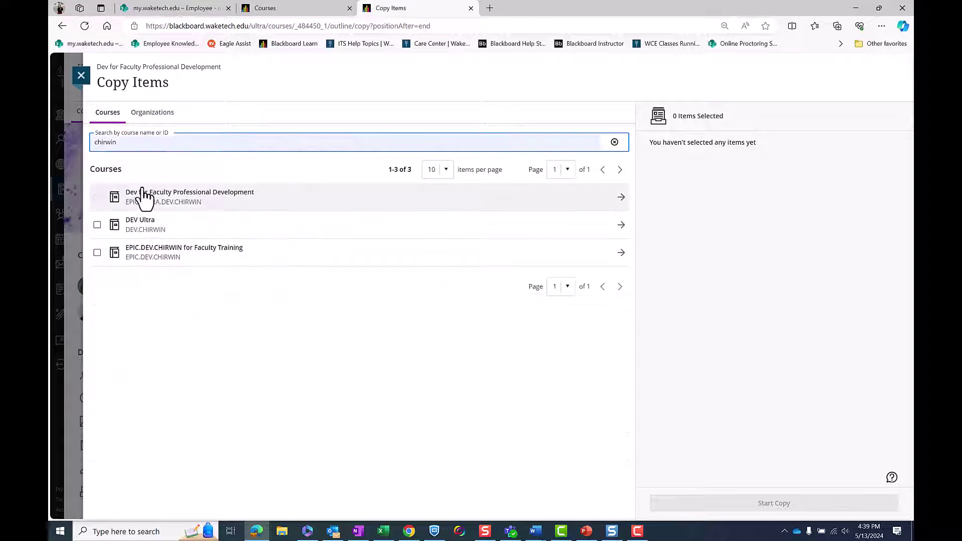
left_click(97, 254)
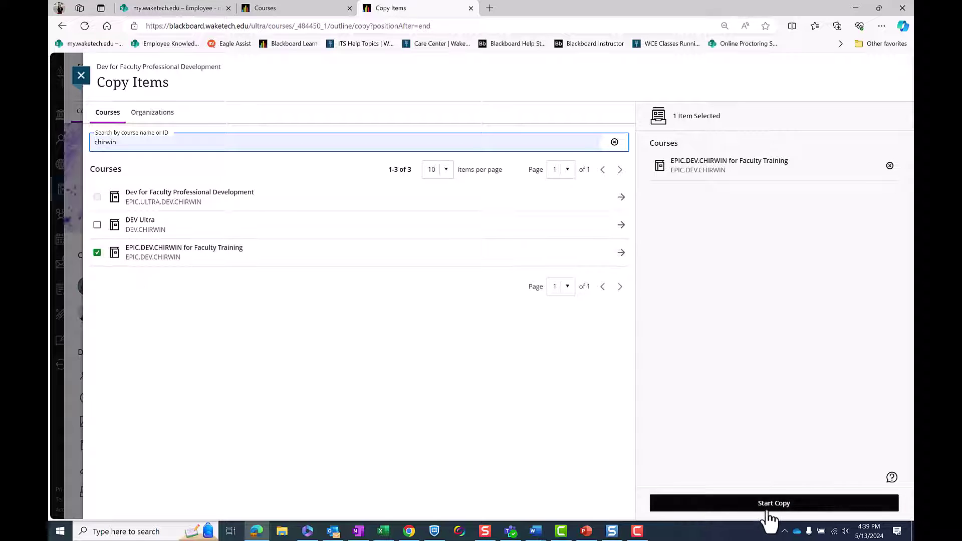
left_click(767, 510)
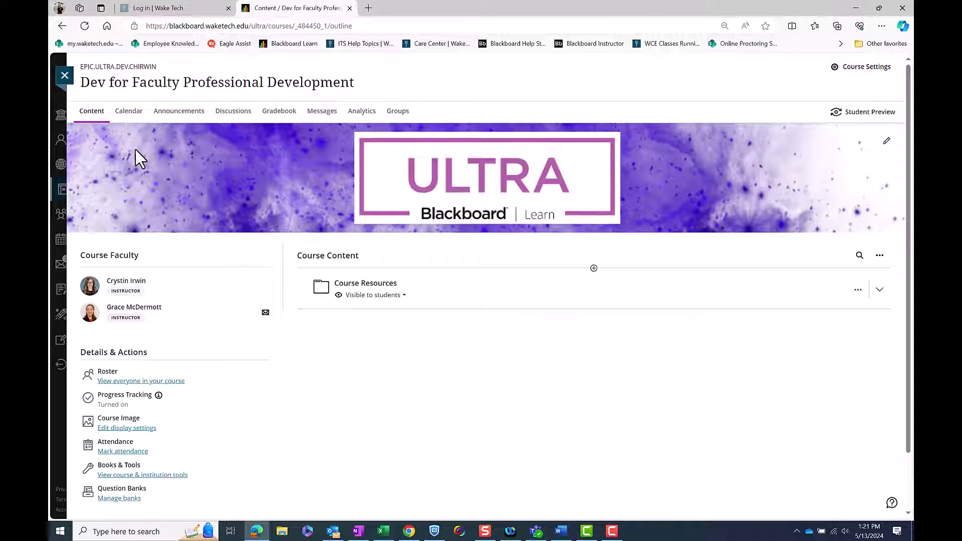
Step: Create a student-visible 'Getting Started/Course Information' folder described 'Start Here for information about this course.' and expand it
left_click(594, 270)
left_click(591, 291)
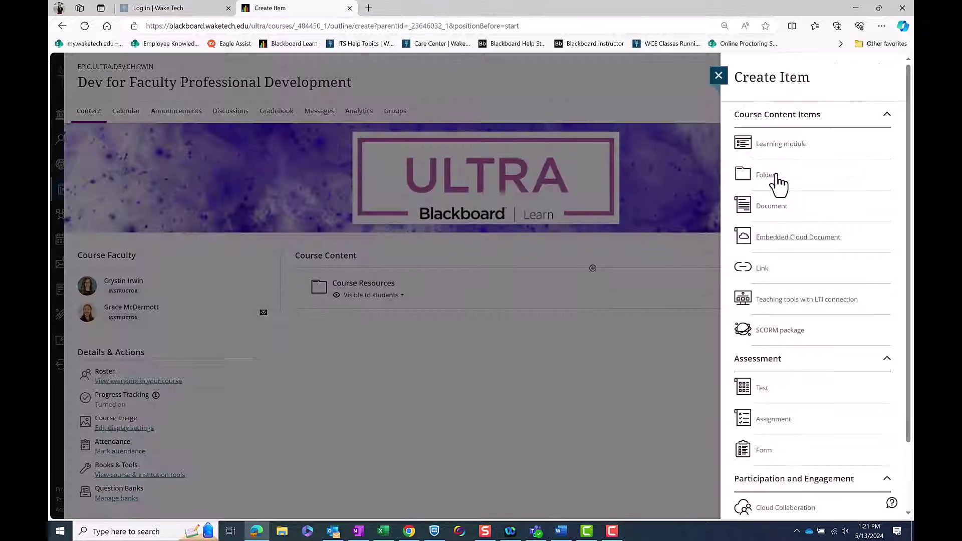
left_click(780, 175)
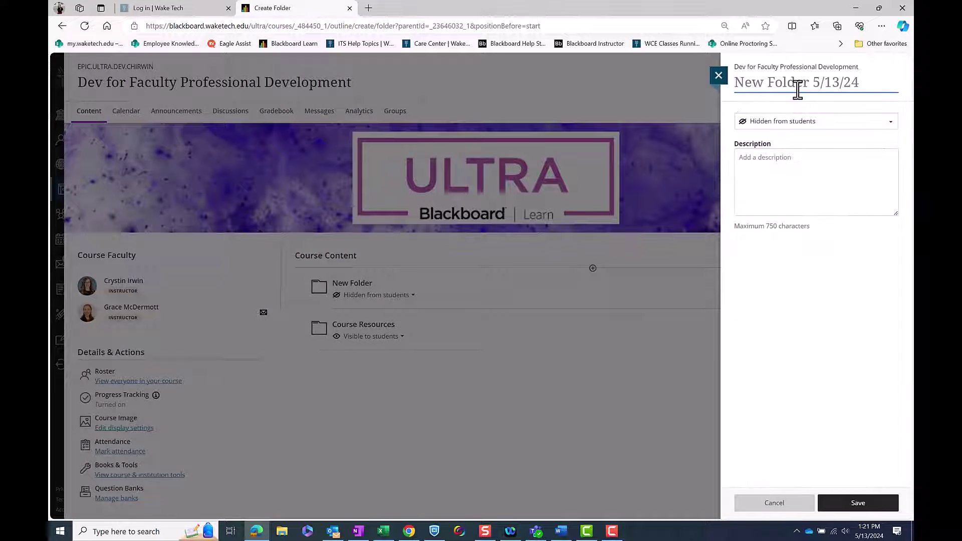
type("G")
left_click(799, 153)
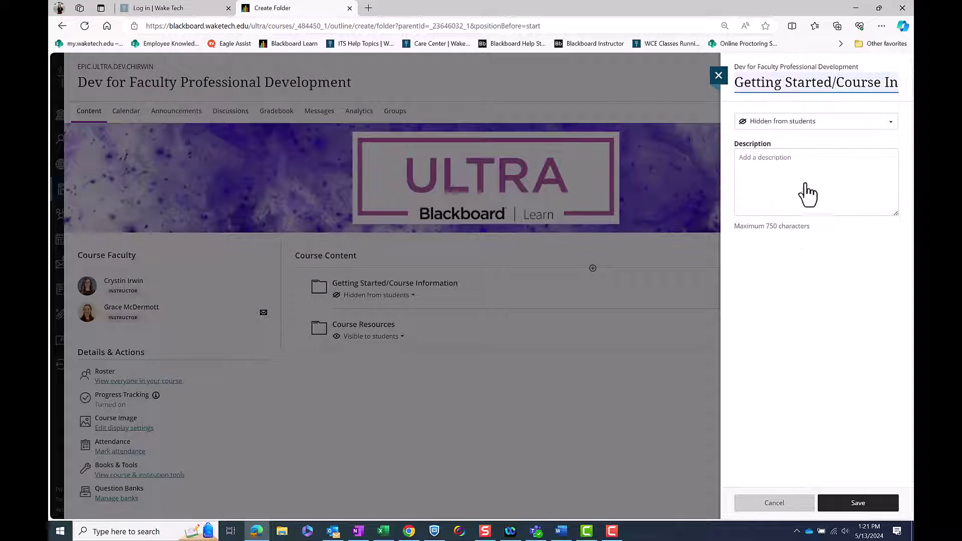
left_click(858, 503)
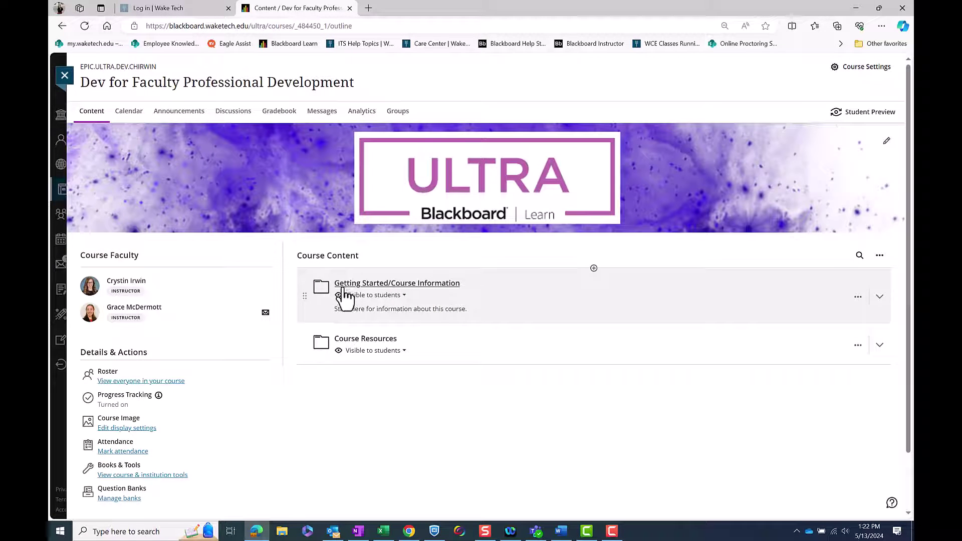
left_click(345, 287)
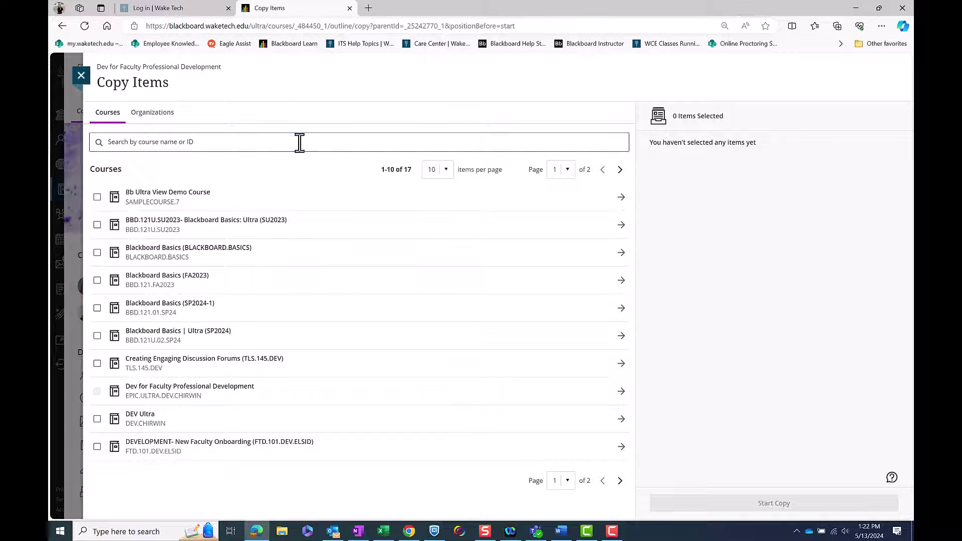
Step: Search for the Faculty Training course and open its Getting Started folder as the copy source
left_click(301, 140)
type("chr")
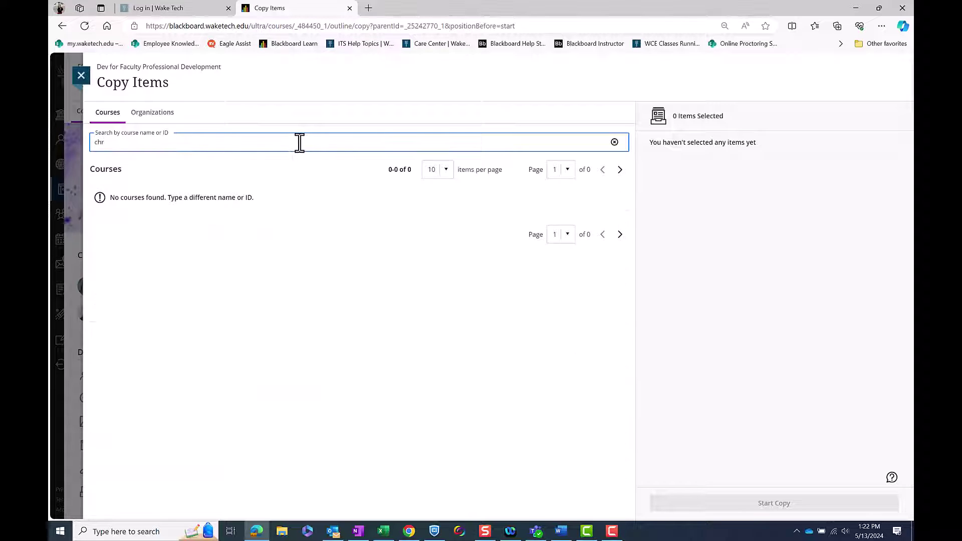
key("BackSpace")
type("irwin")
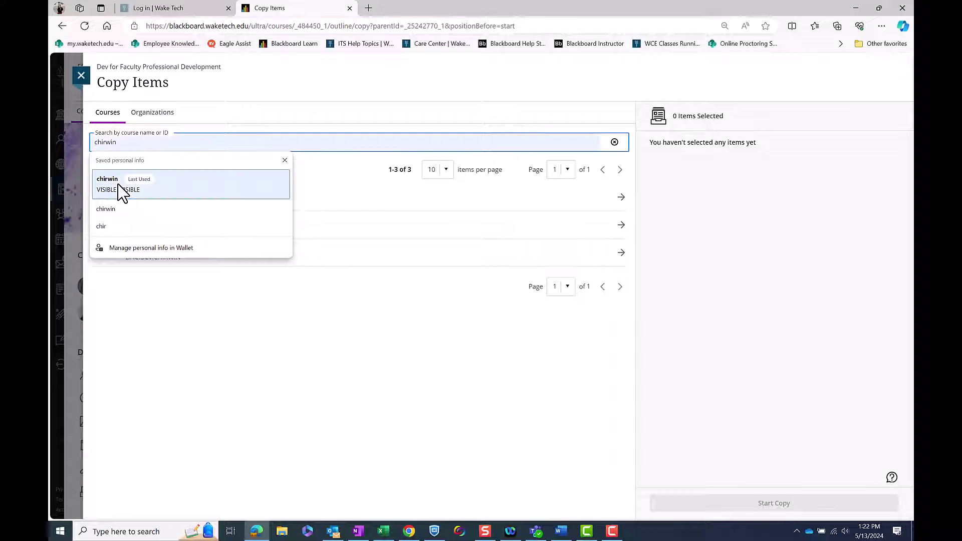
left_click(121, 189)
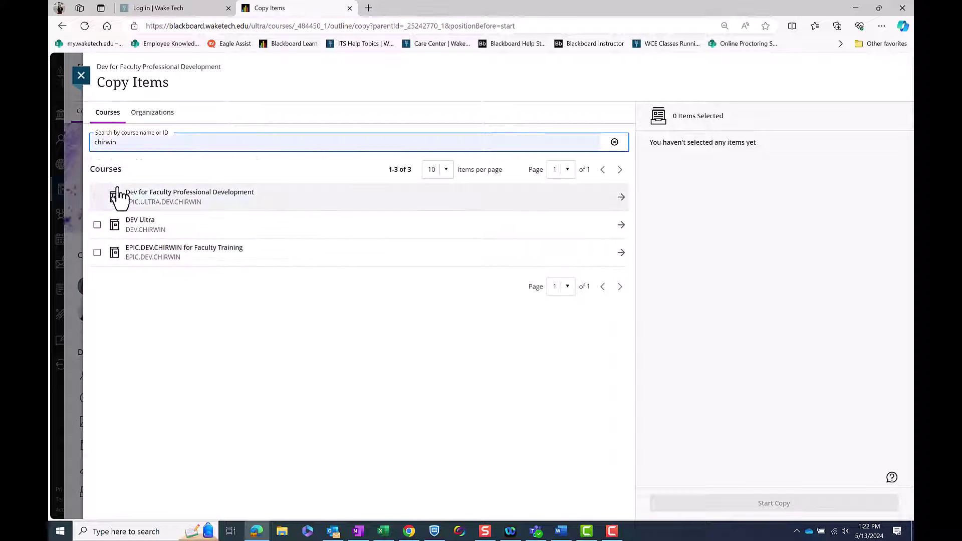
left_click(140, 250)
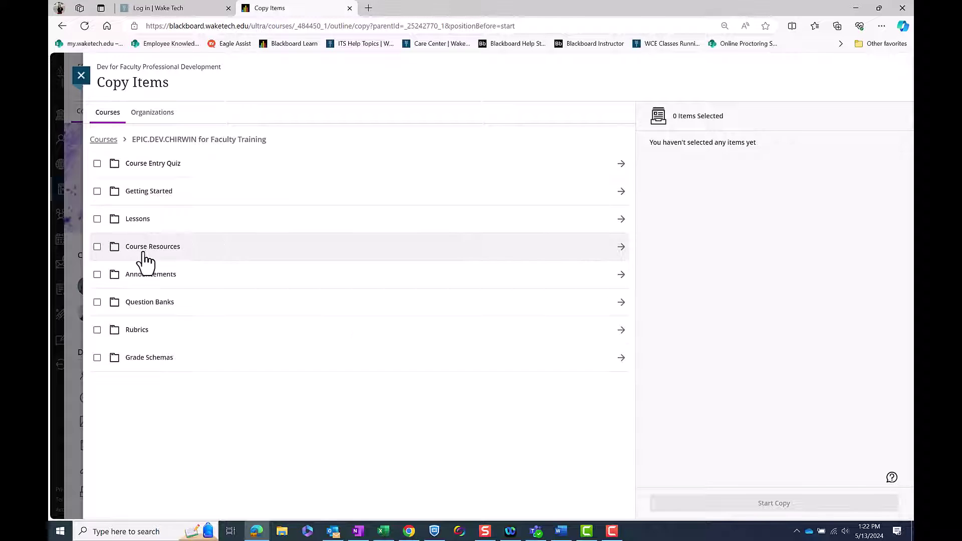
left_click(150, 196)
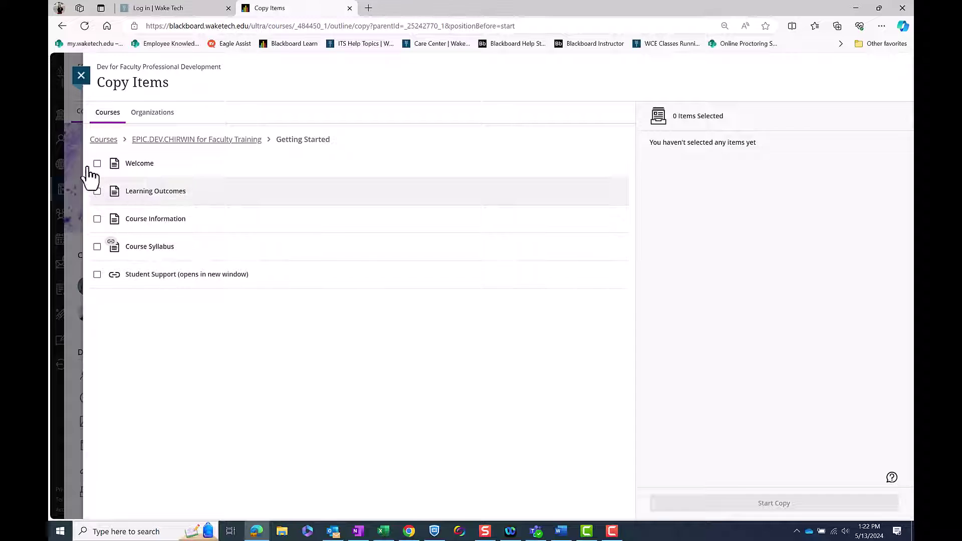
Step: Copy Welcome, Learning Outcomes, Course Information and Course Syllabus into the folder
left_click(96, 164)
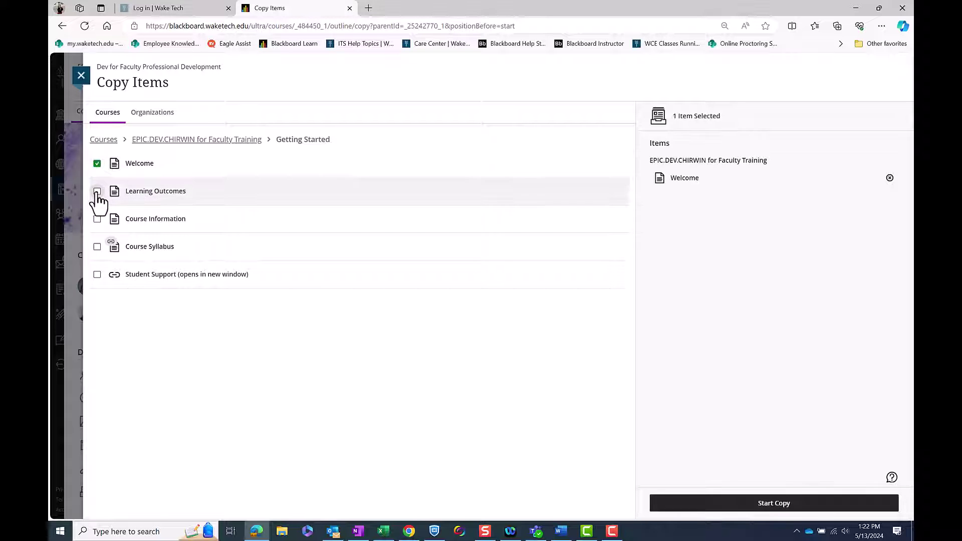
left_click(97, 192)
left_click(97, 219)
left_click(97, 247)
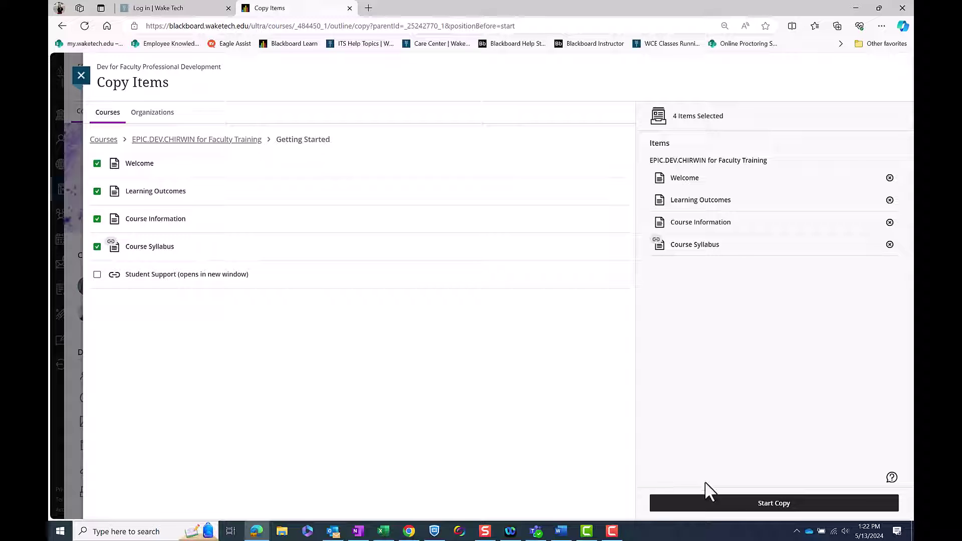
left_click(730, 507)
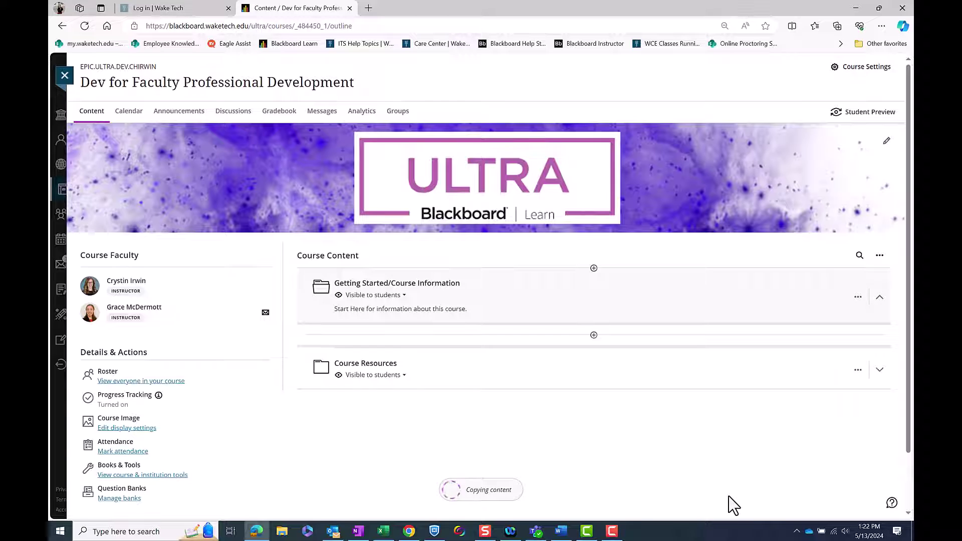
Step: Expand the Getting Started/Course Information folder to check the copied items, then collapse it
scroll(408, 225, "down", 1)
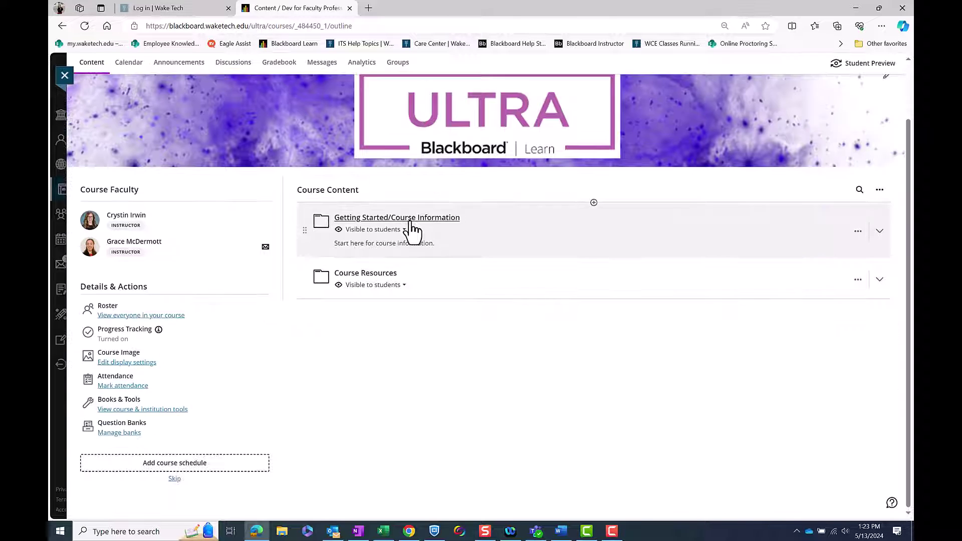
left_click(412, 221)
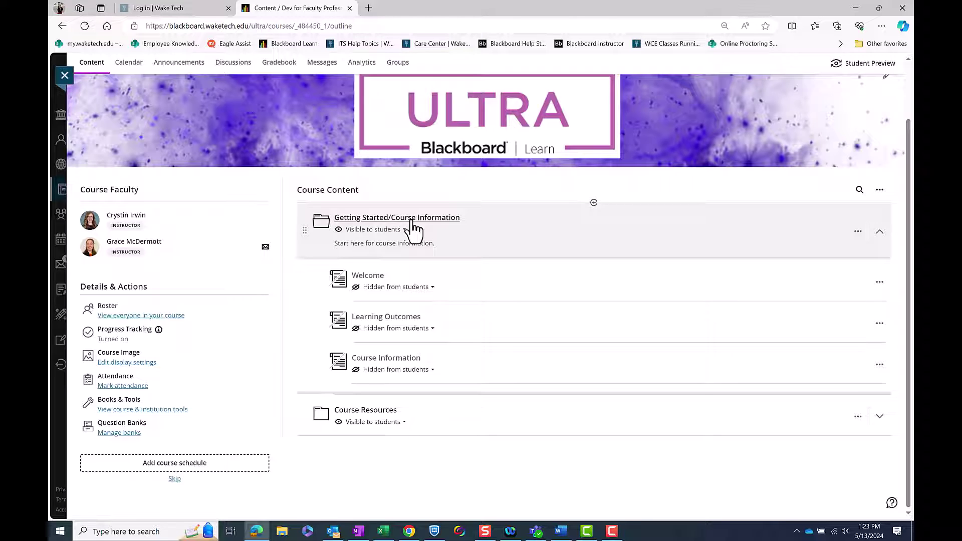
left_click(412, 218)
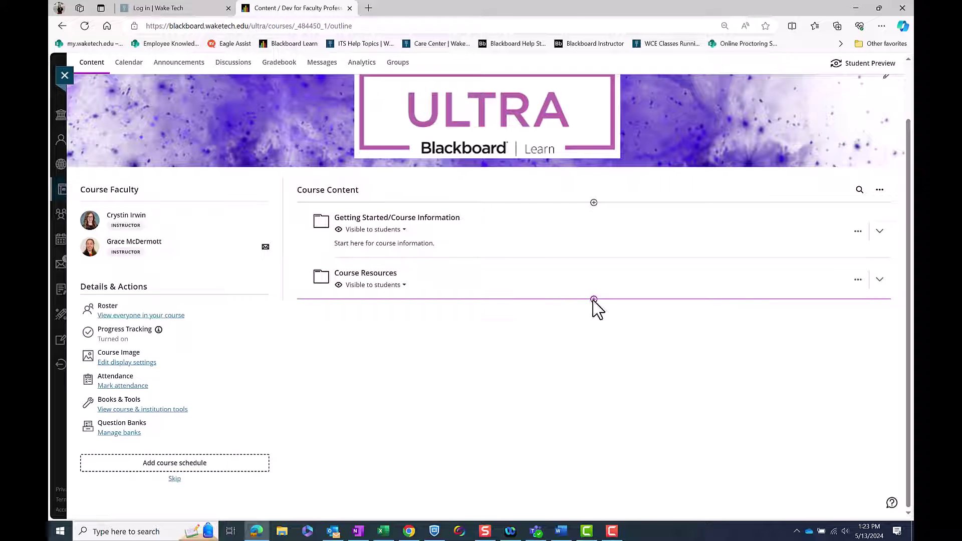
Step: Create a learning module titled 'Module 1' with description 'Learning Module 1 information' below Course Resources
left_click(594, 300)
left_click(583, 319)
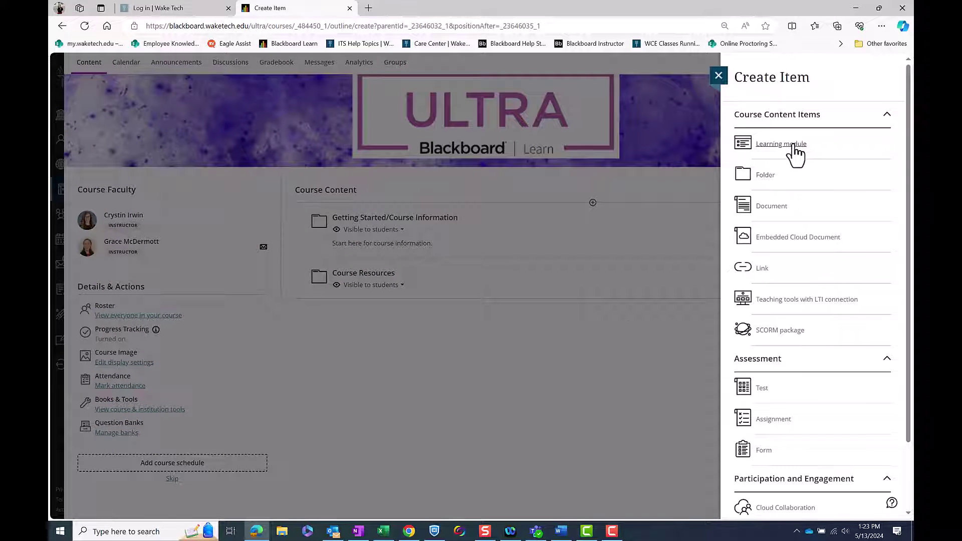
left_click(795, 146)
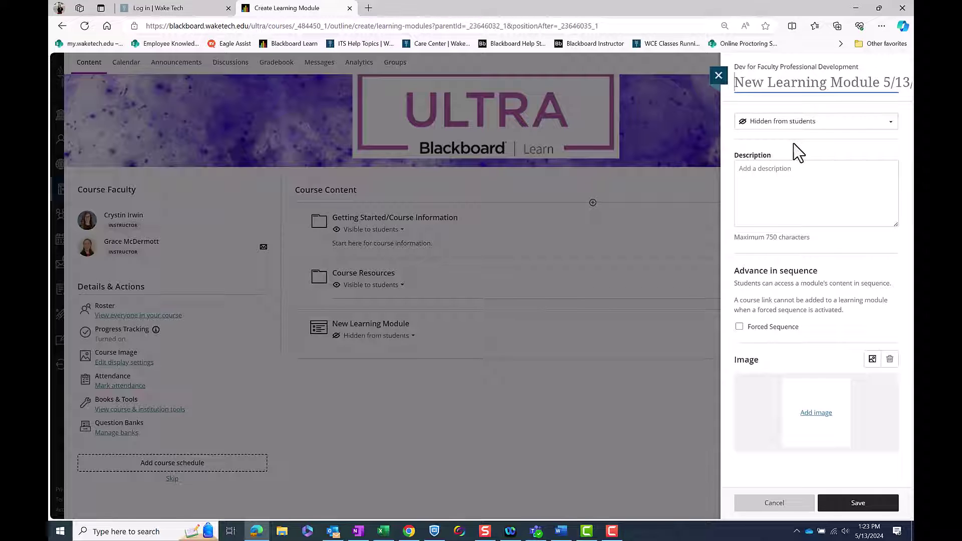
type("Mo")
left_click(797, 153)
scroll(855, 462, "down", 3)
left_click(859, 504)
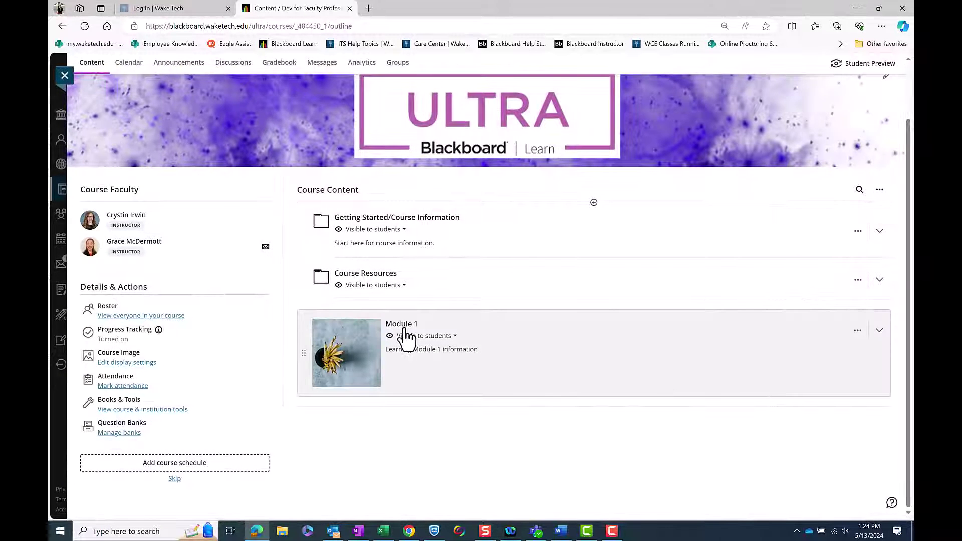
Step: Expand Module 1 and search the course list for the faculty training course to copy from
left_click(404, 329)
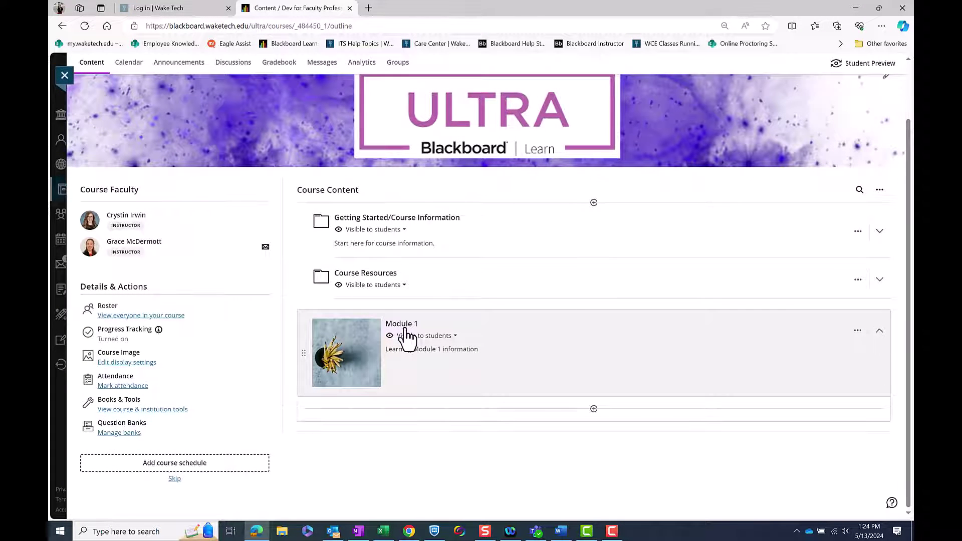
left_click(595, 410)
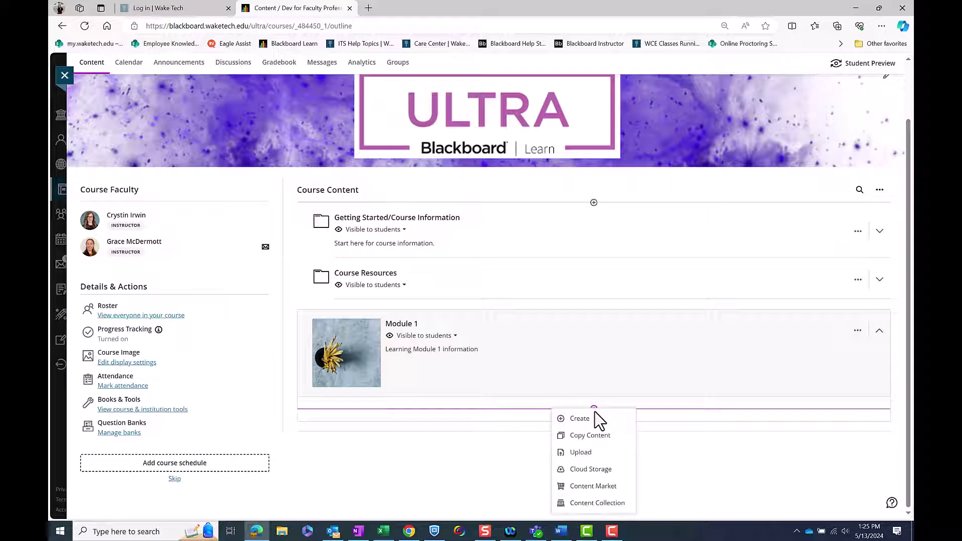
left_click(601, 437)
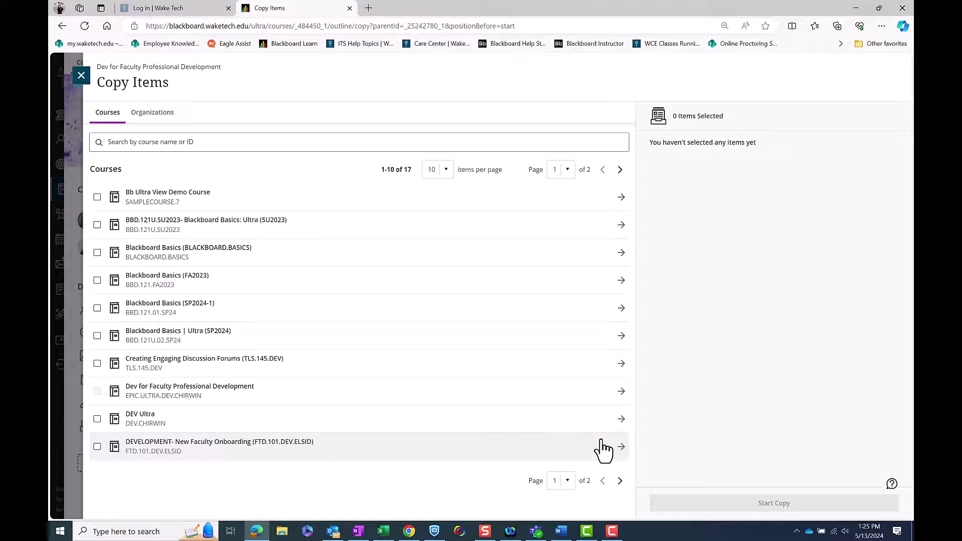
left_click(301, 139)
type("chirwin")
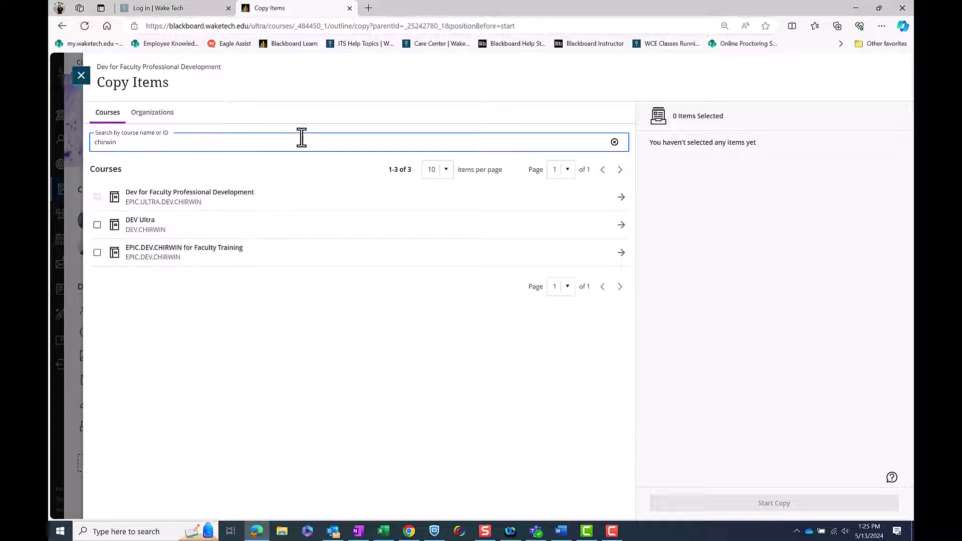
left_click(196, 250)
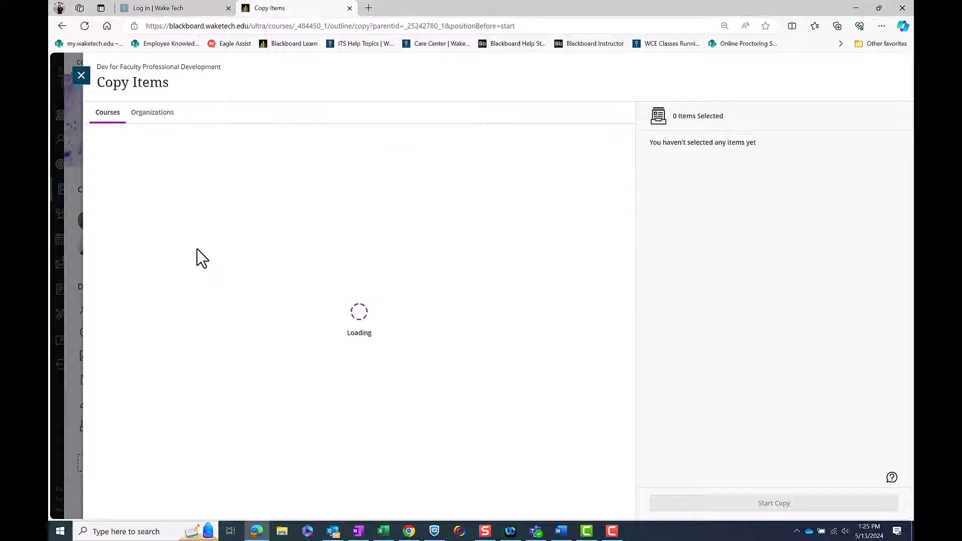
Step: Select the five Lesson 1 items, including Icebreaker, General Strategies and Lesson 1 Test, and copy them
left_click(146, 221)
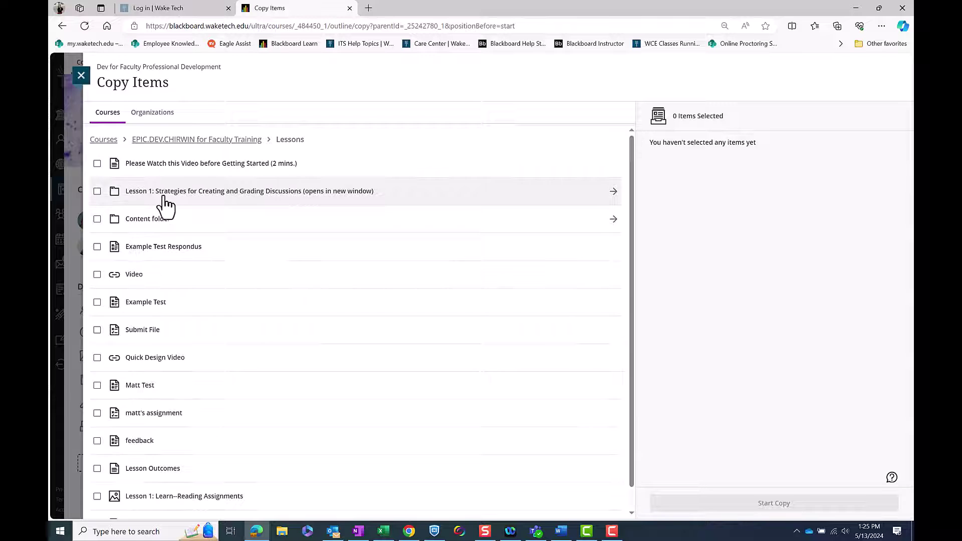
left_click(164, 197)
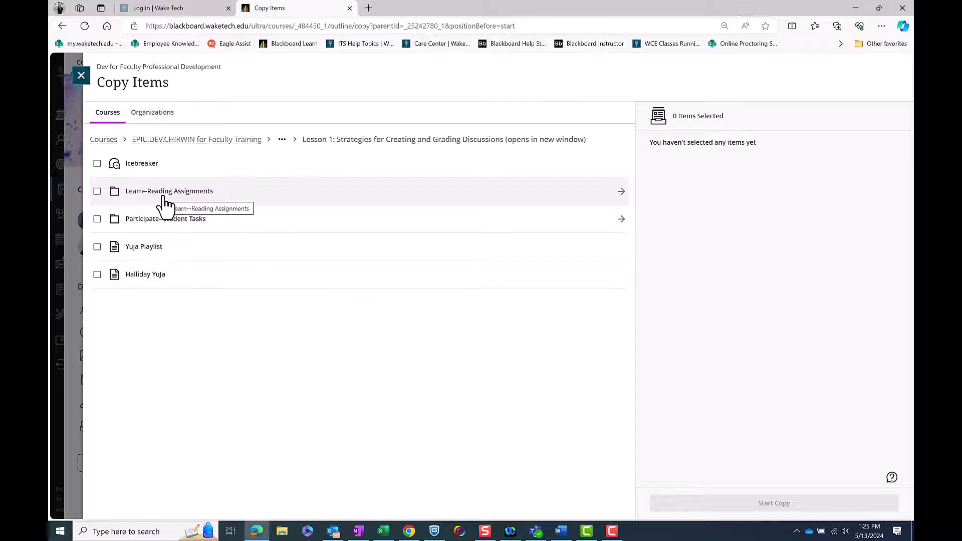
left_click(98, 165)
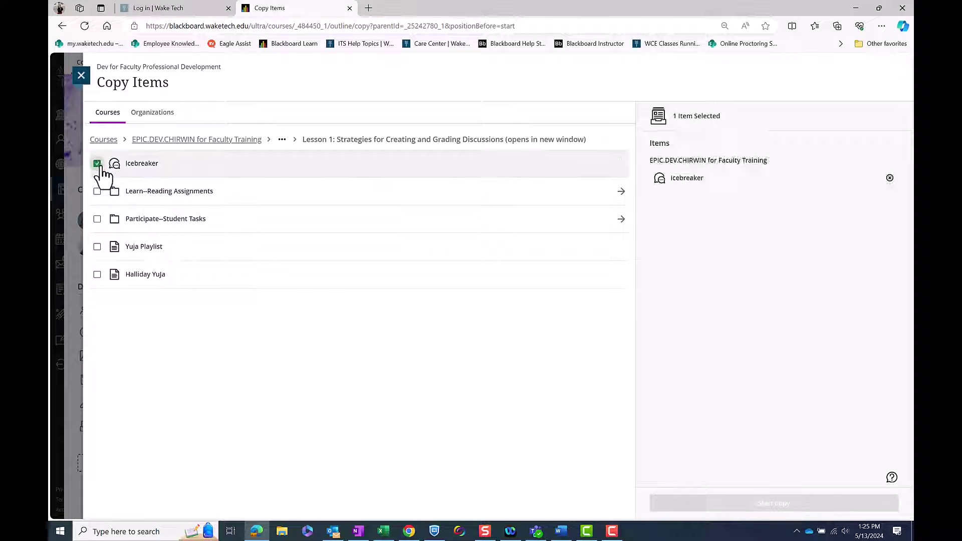
left_click(159, 193)
left_click(97, 164)
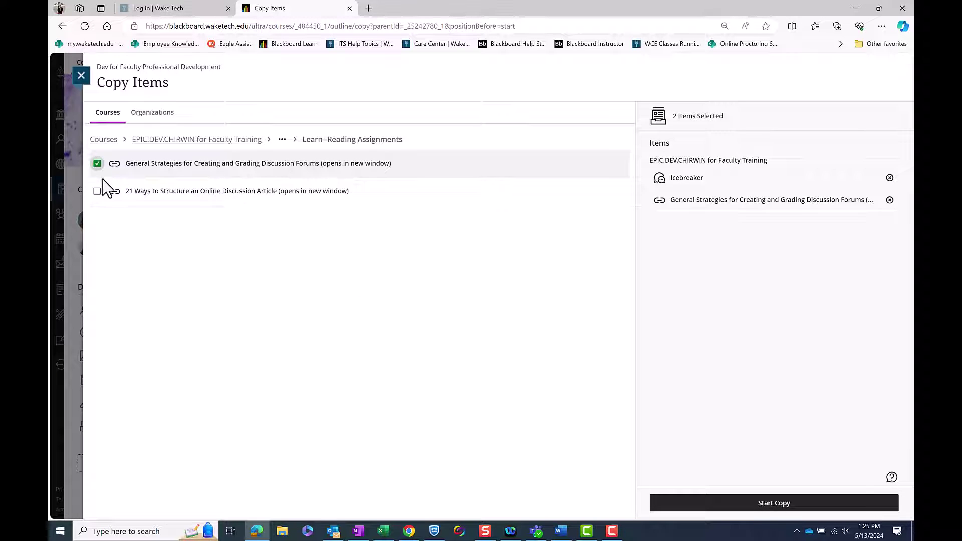
left_click(97, 192)
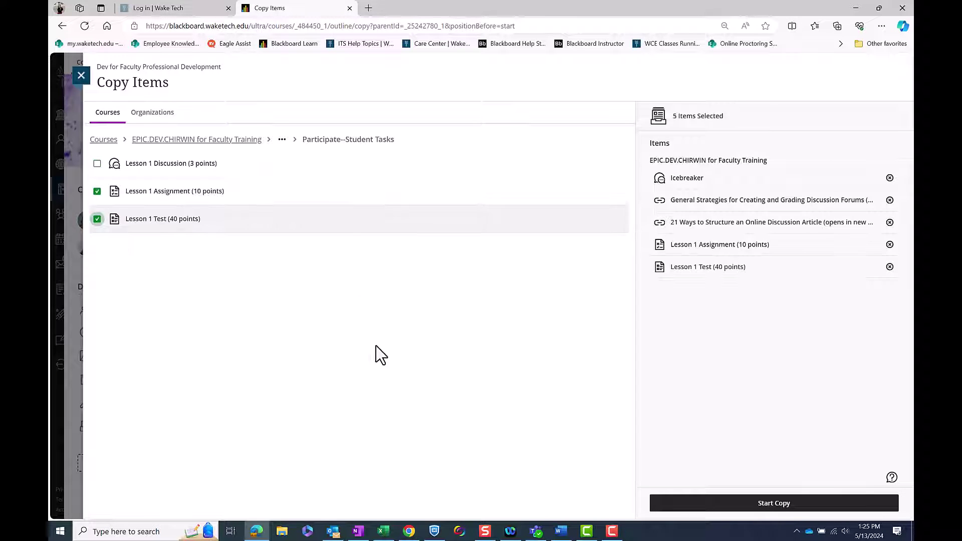
left_click(739, 504)
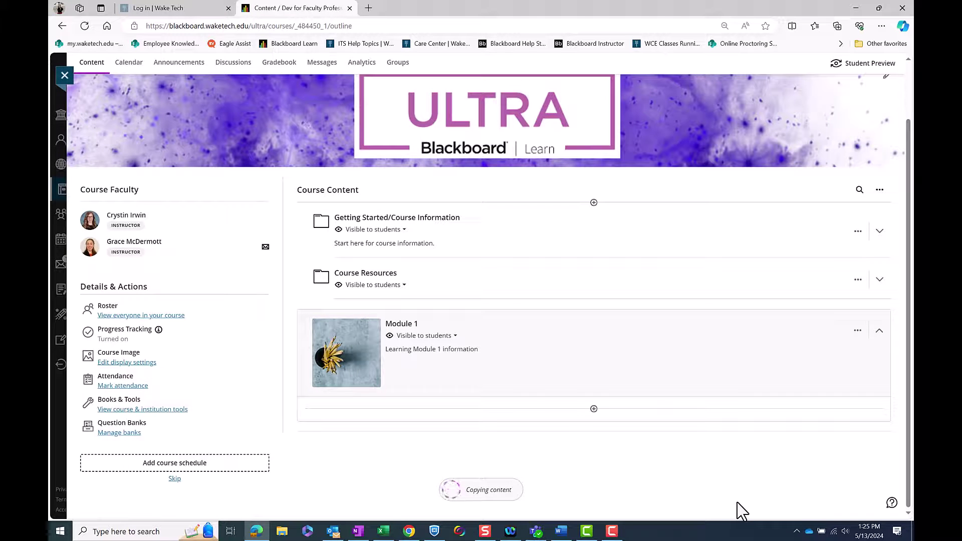
Step: Expand Module 1 and drag the '21 Ways' article above General Strategies
left_click(401, 330)
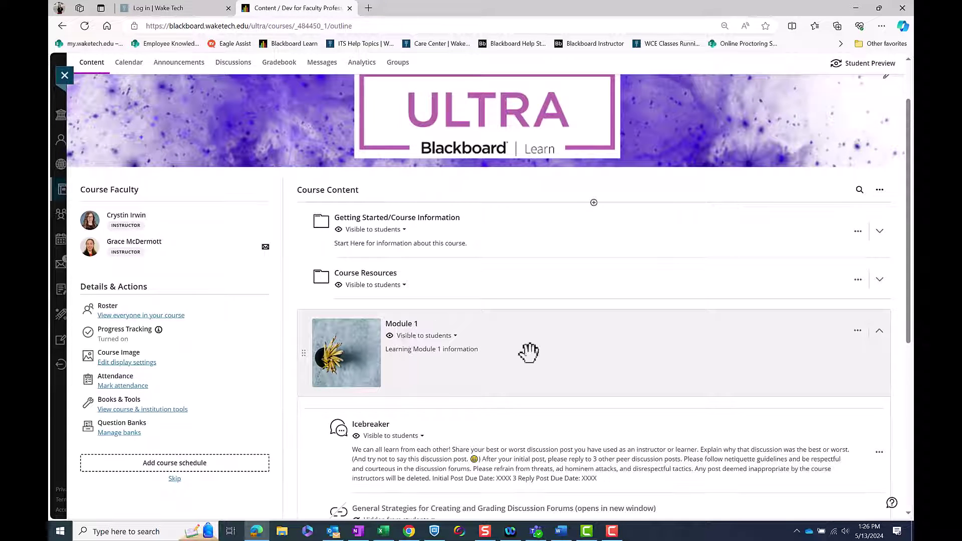
scroll(529, 353, "down", 1)
scroll(529, 352, "down", 5)
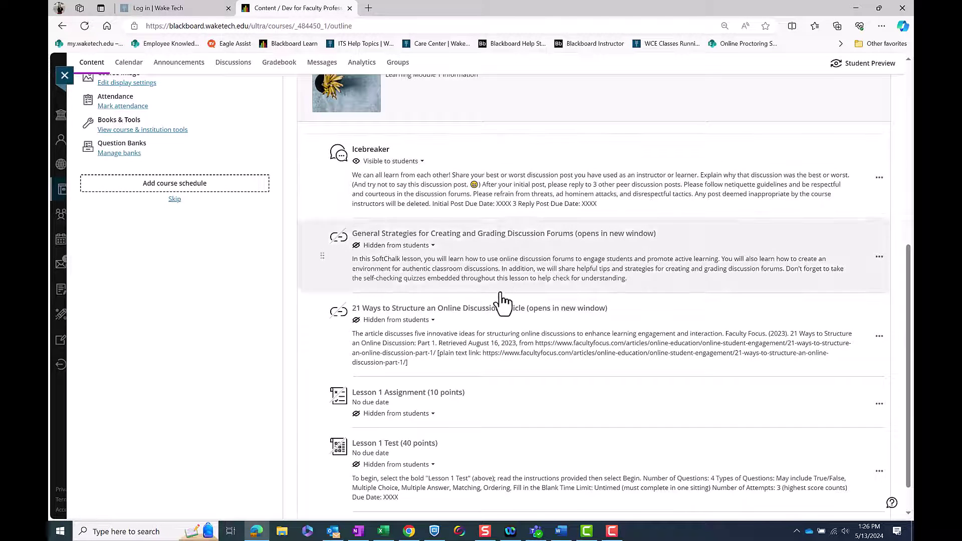
scroll(498, 309, "down", 1)
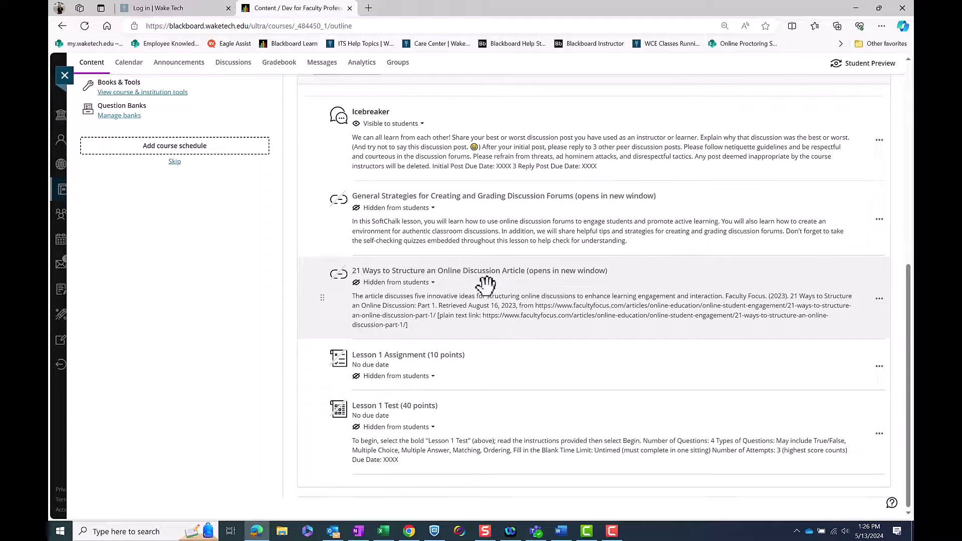
left_click_drag(484, 290, 494, 226)
scroll(498, 228, "up", 4)
scroll(502, 229, "up", 3)
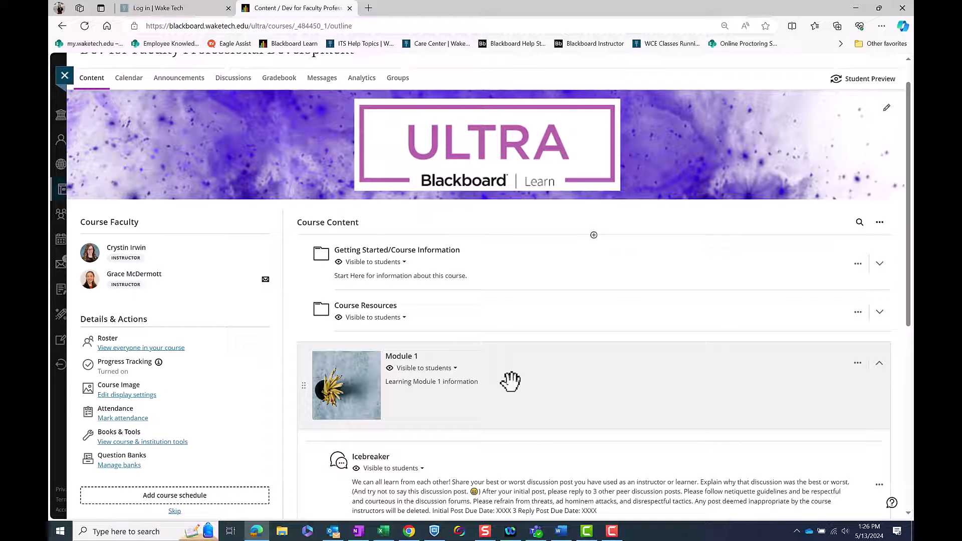
Step: In Batch Edit, make Icebreaker, 21 Ways, General Strategies, Lesson 1 Assignment and Lesson 1 Test visible to students
scroll(511, 382, "up", 1)
left_click(879, 255)
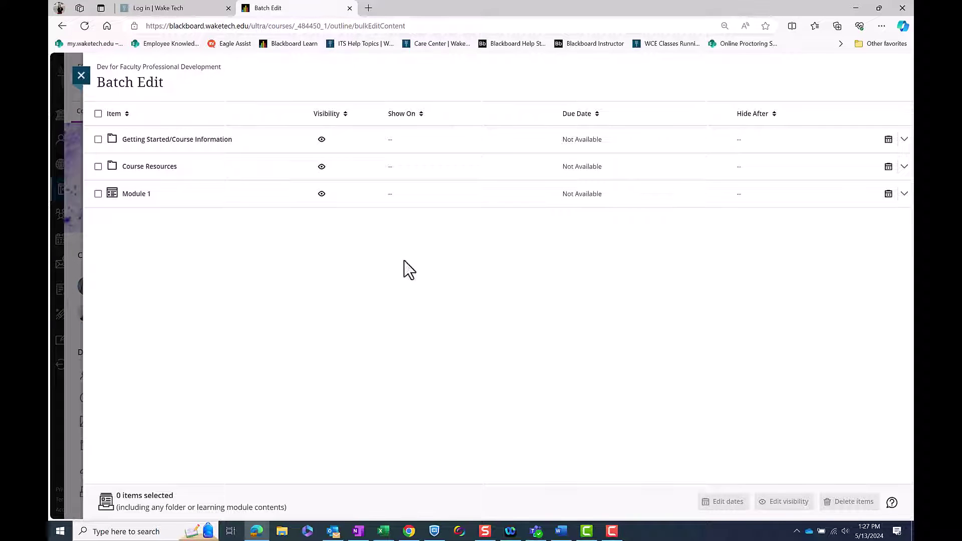
left_click(112, 221)
left_click(113, 248)
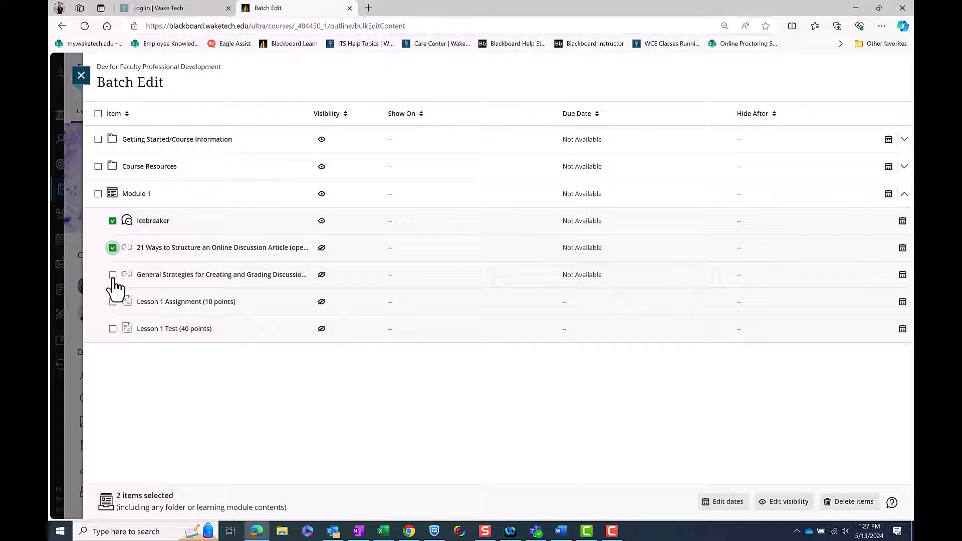
left_click(112, 275)
left_click(112, 302)
left_click(112, 329)
left_click(783, 507)
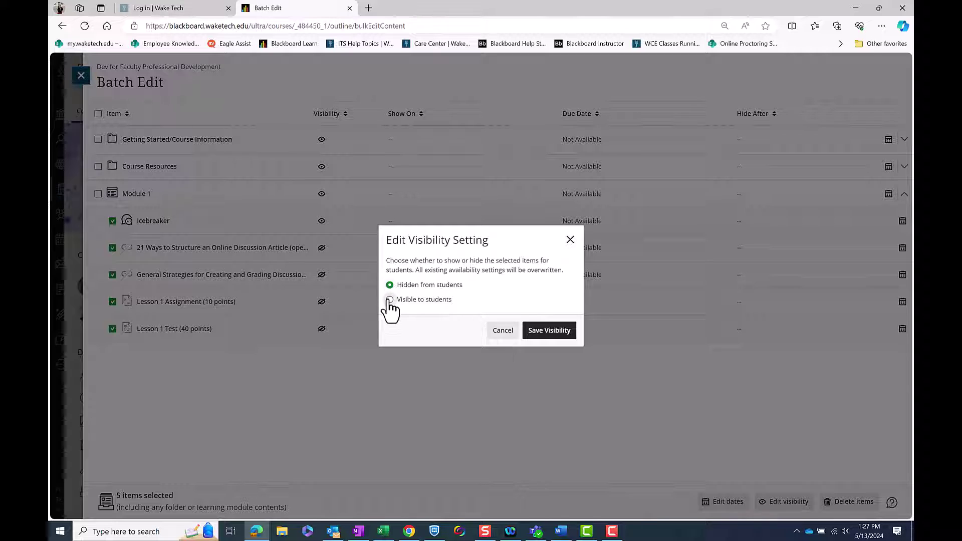
left_click(390, 300)
left_click(556, 333)
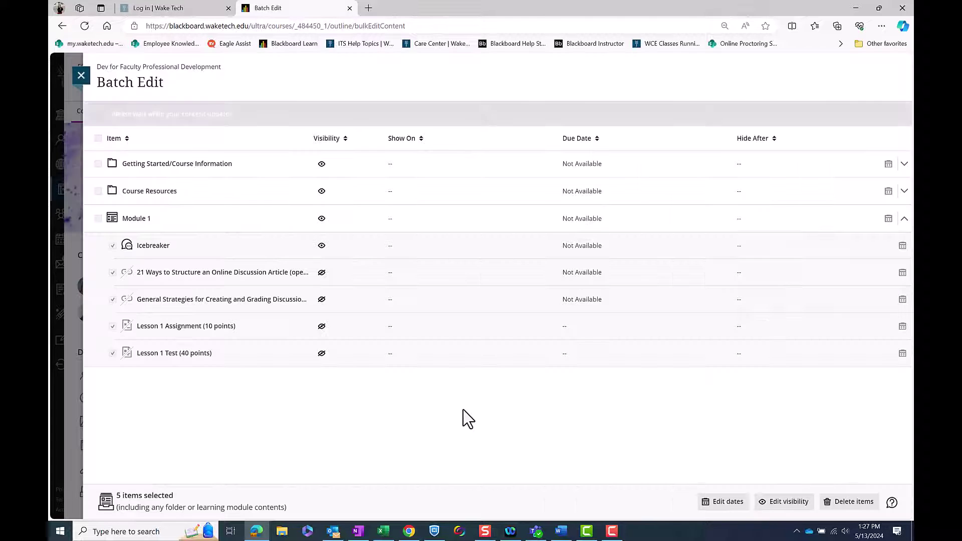